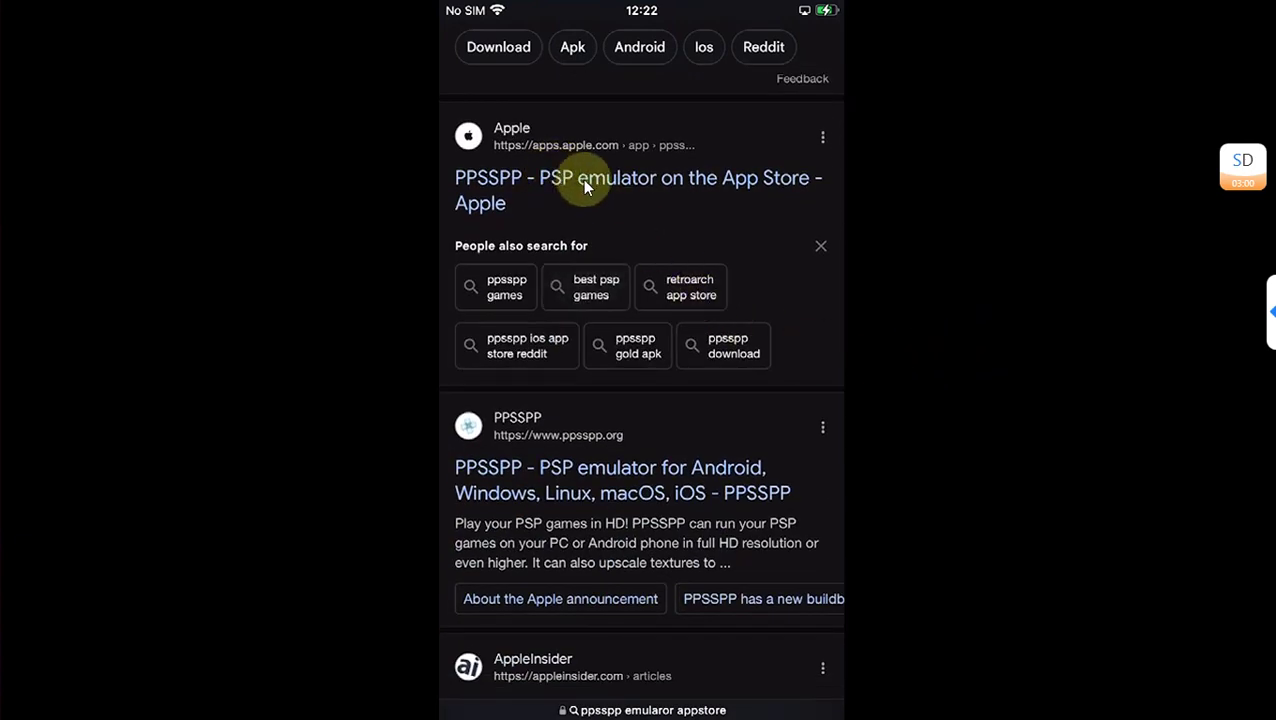
Step: Open the PPSSPP - PSP emulator page on the App Store and look through its details
left_click(640, 184)
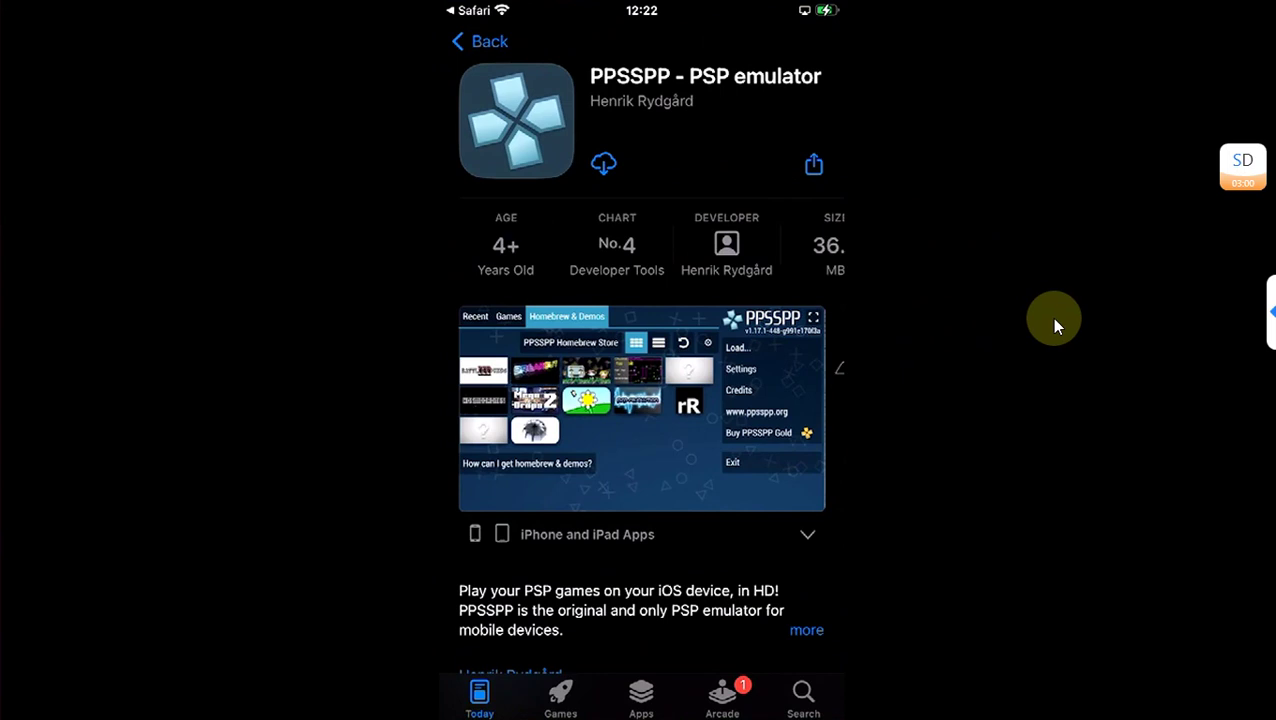
scroll(1060, 317, "down", 10)
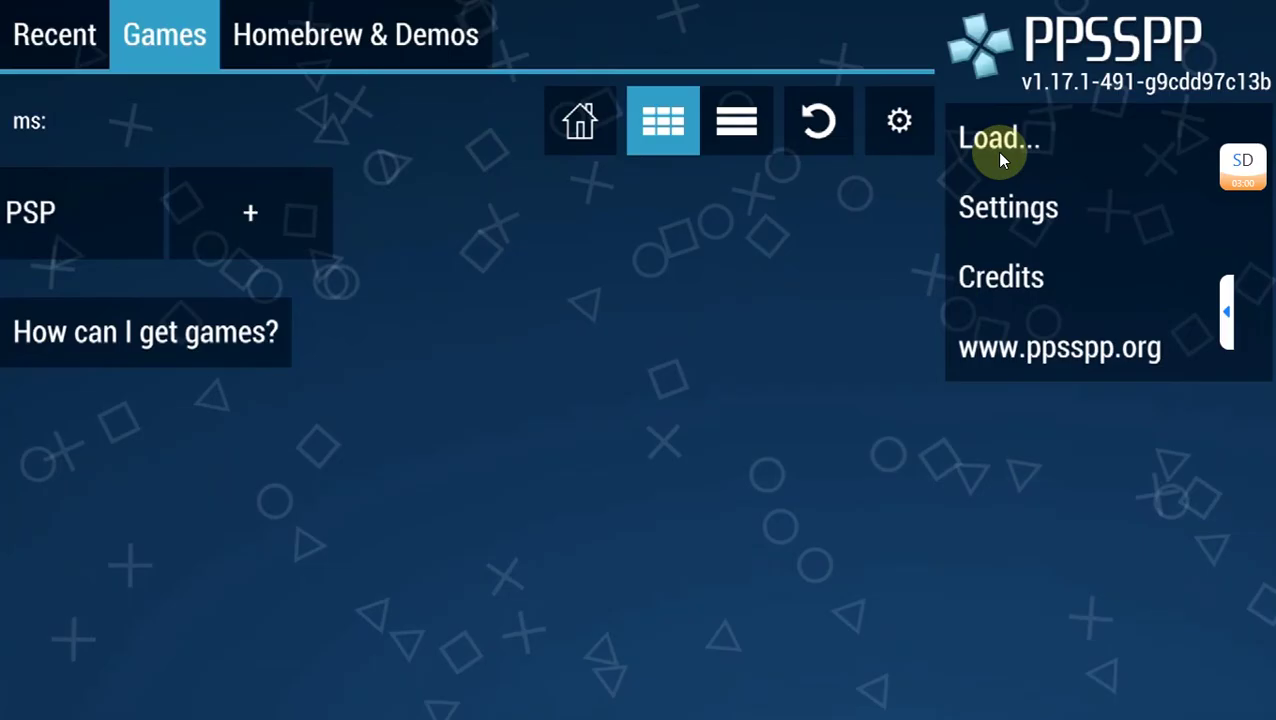
Step: Load Grand Theft Auto - Chinatown Wars (USA) (v1.01).zip in PPSSPP, install the game from it and return to the games list
left_click(1000, 160)
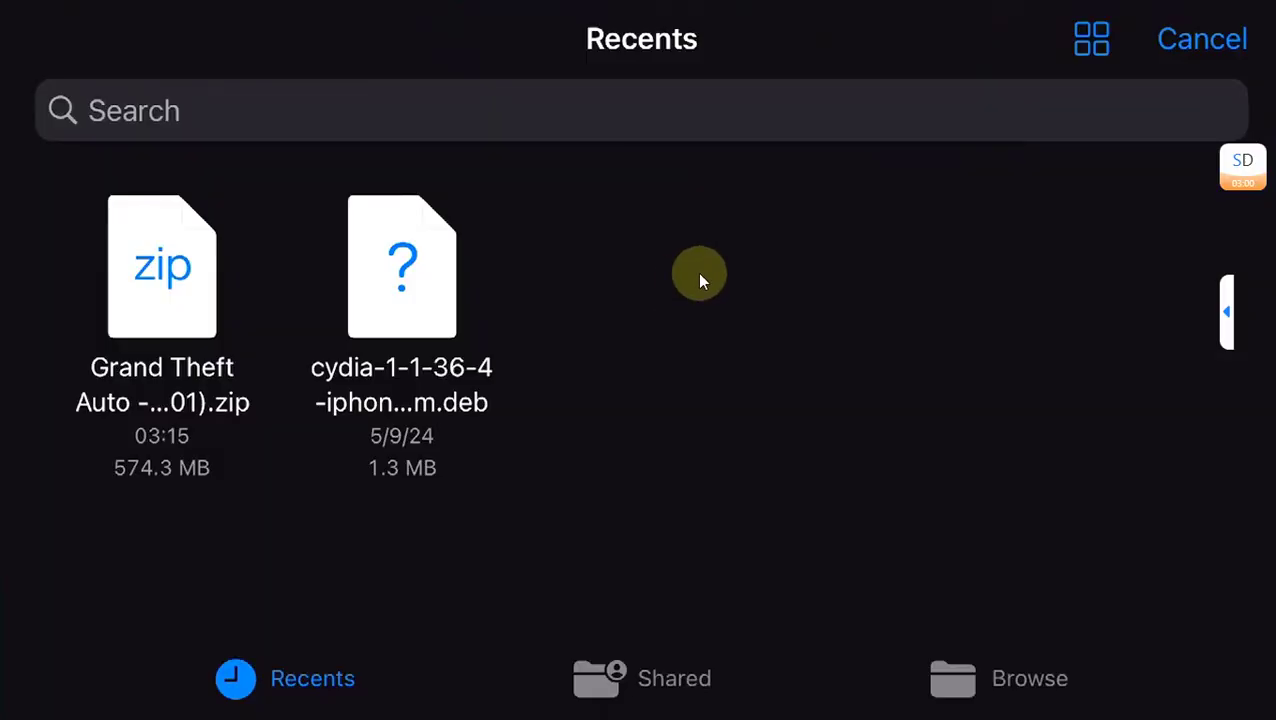
left_click(195, 289)
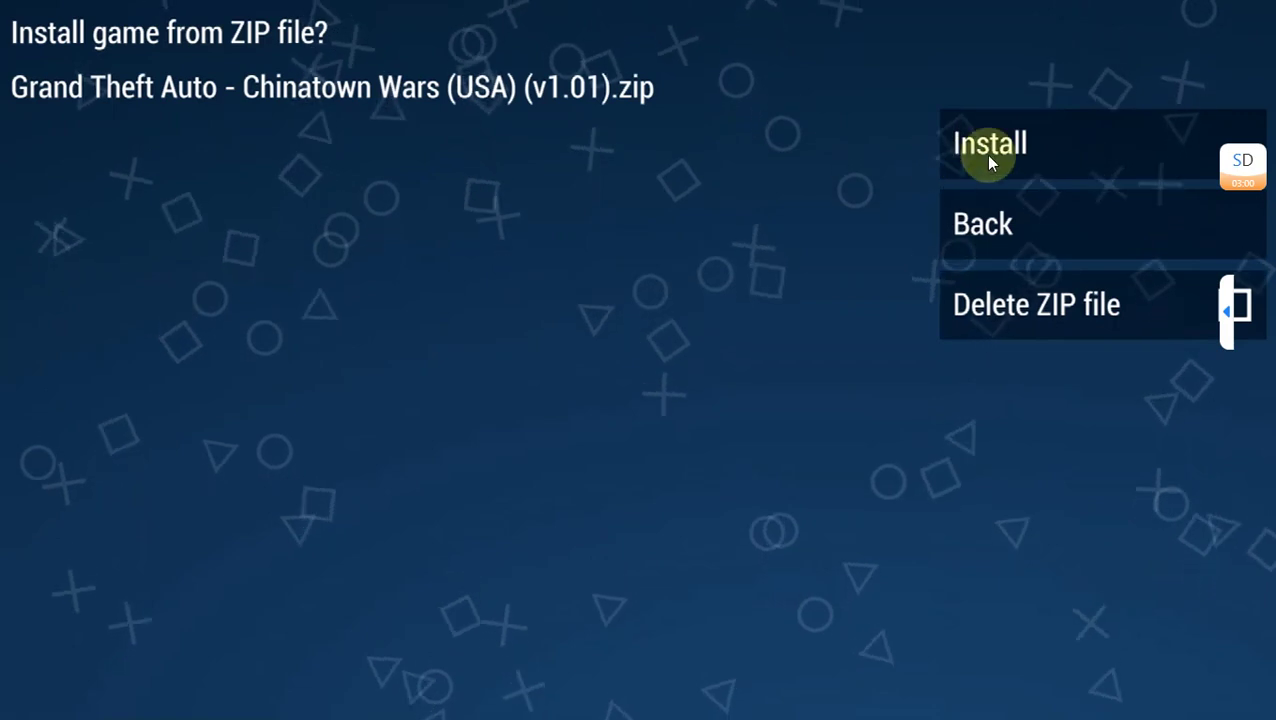
key("Return")
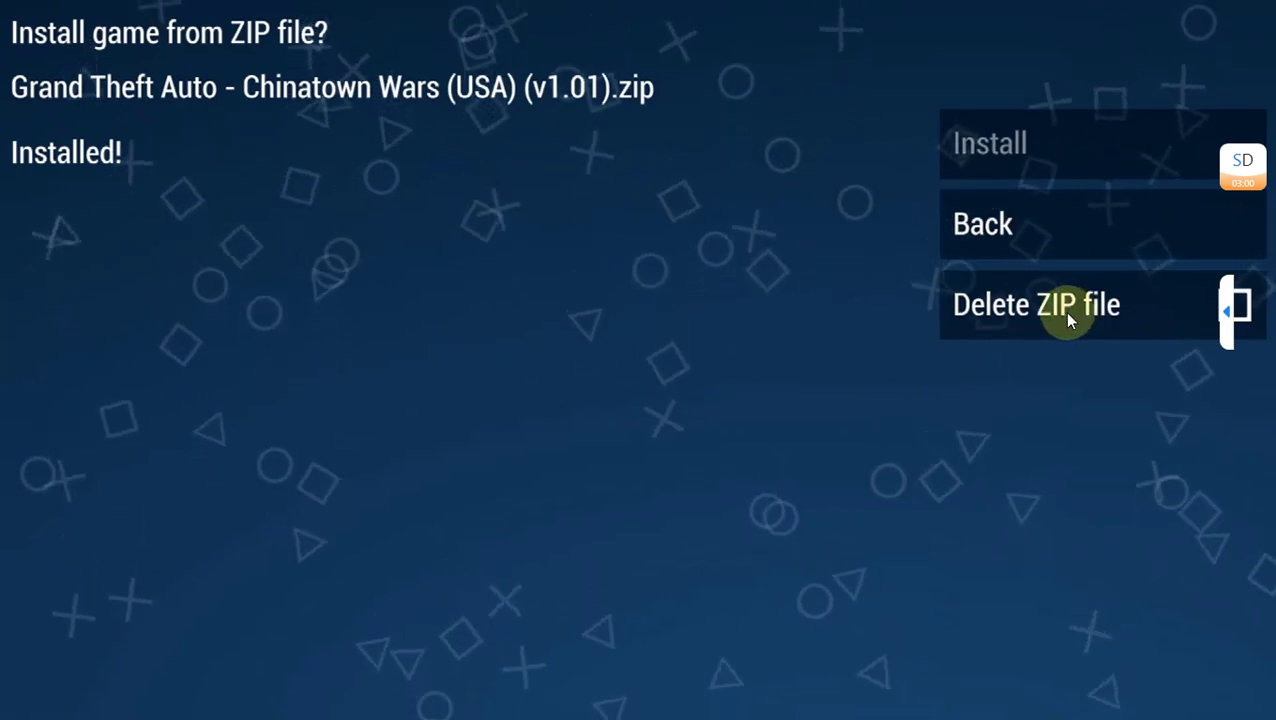
key("Escape")
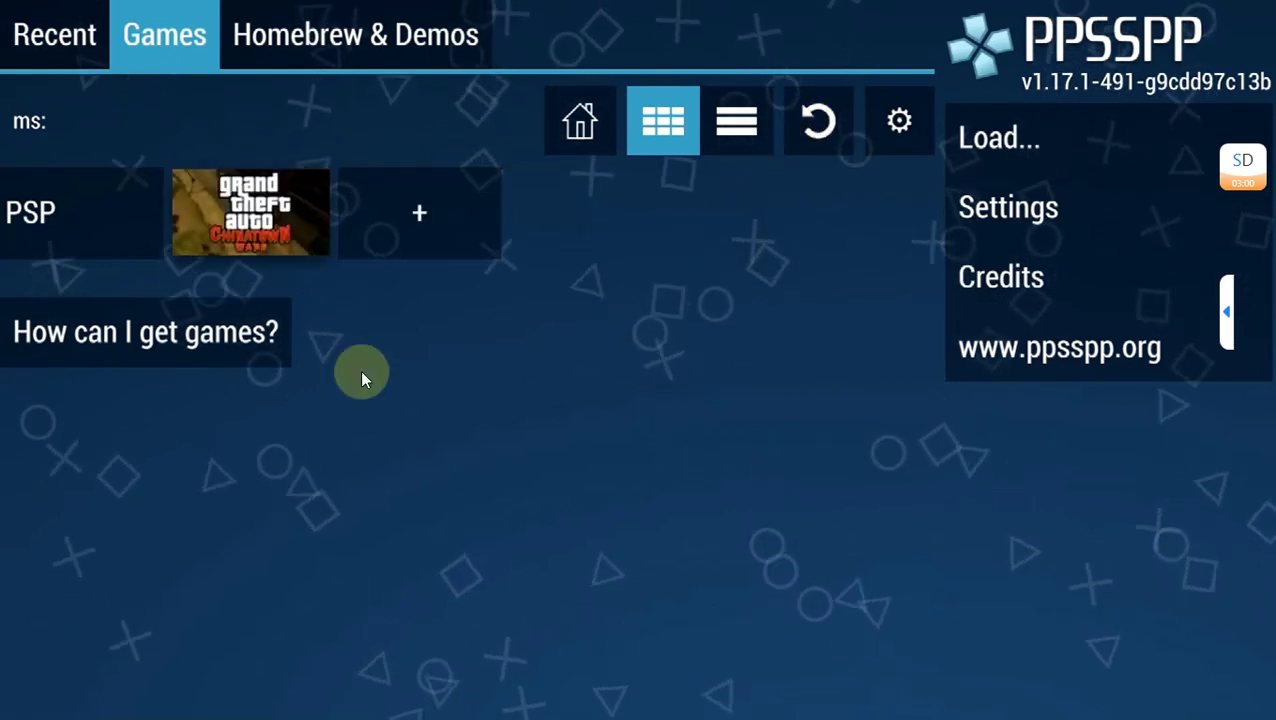
Step: Launch Grand Theft Auto: Chinatown Wars and look through the emulator's graphics settings from the pause screen
left_click(254, 222)
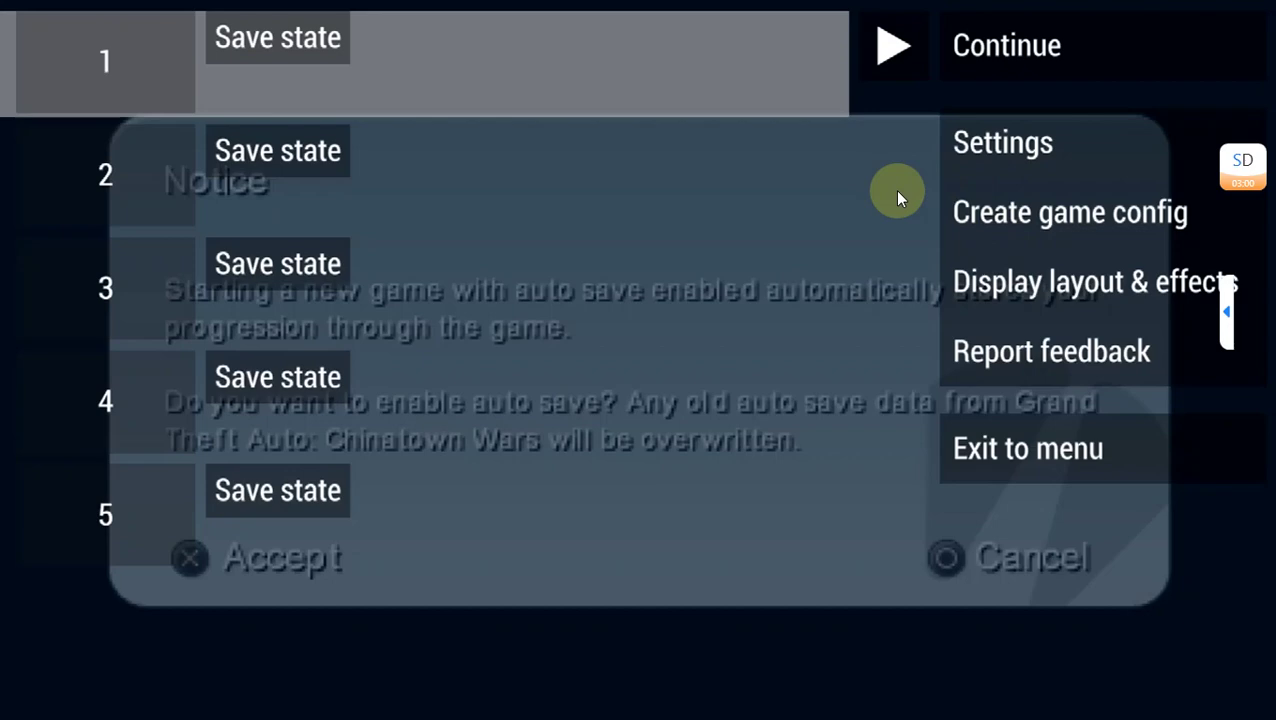
key("Down")
key("Return")
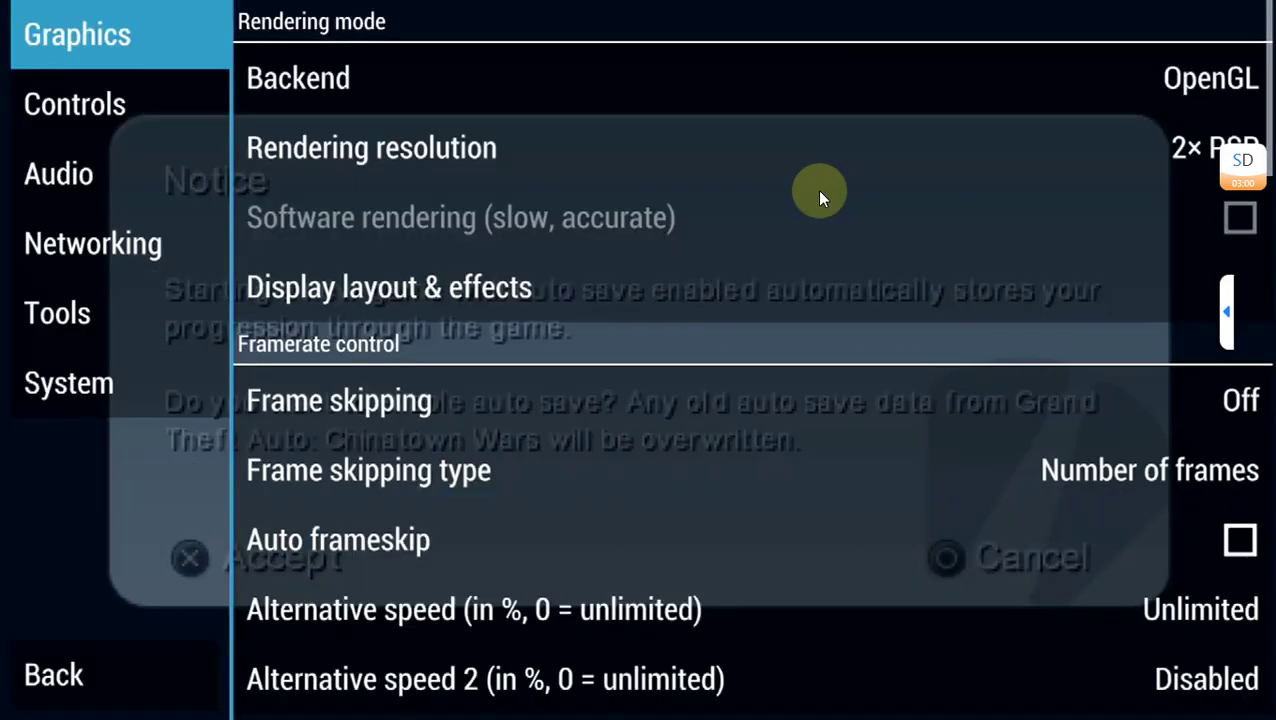
scroll(816, 189, "down", 5)
scroll(816, 189, "down", 2)
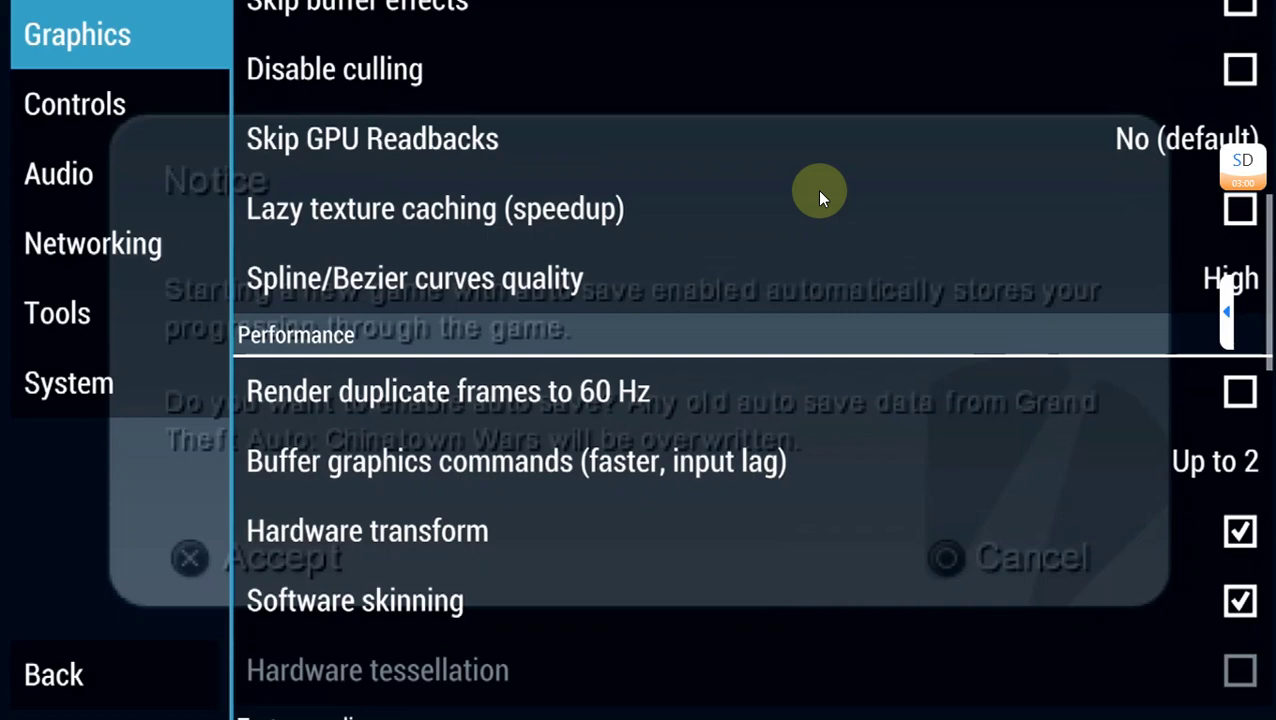
key("Escape")
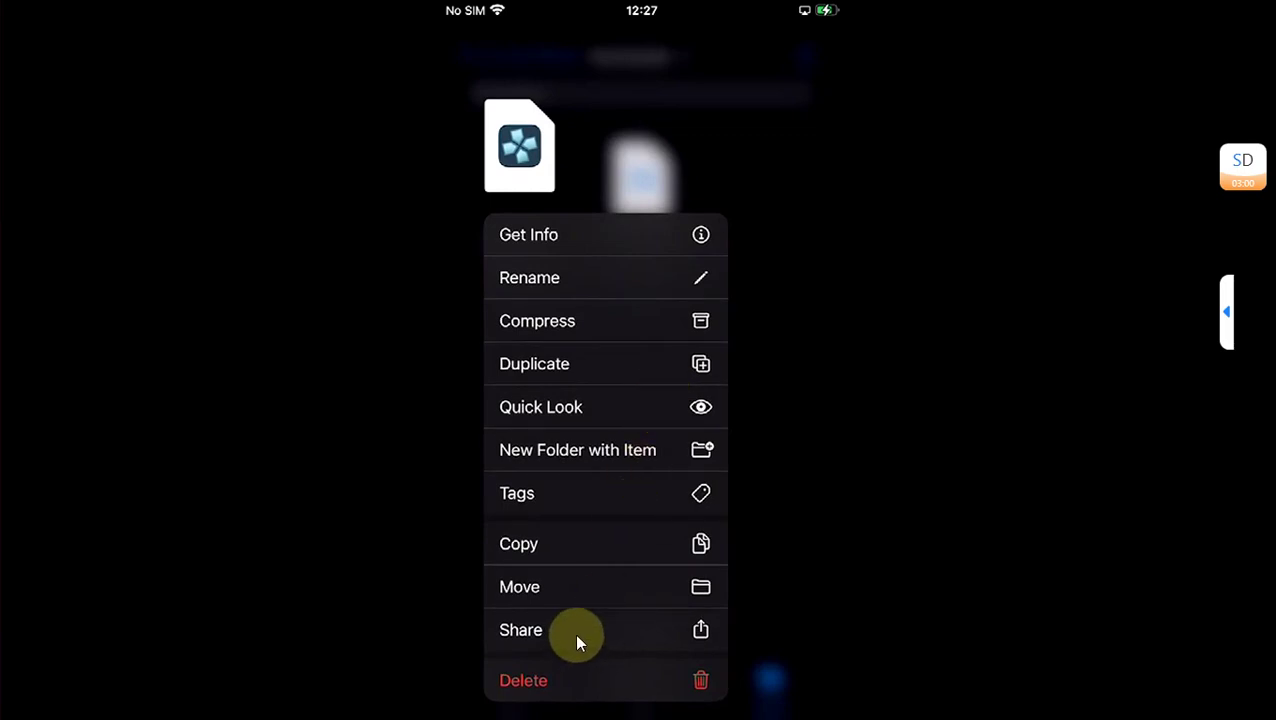
Step: In Files, move the Grand Theft Auto - Chinatown Wars ISO to the PPSSPP/PSP/GAME folder, and open that folder in PPSSPP
left_click(576, 604)
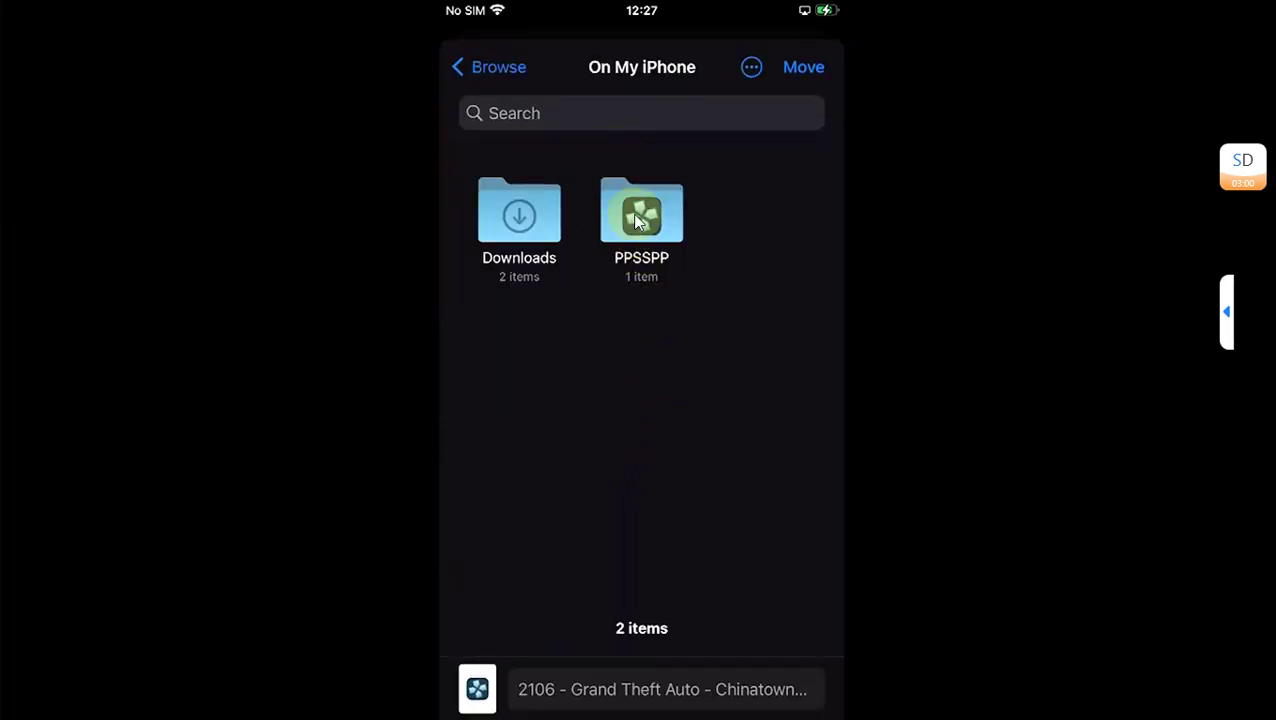
left_click(663, 268)
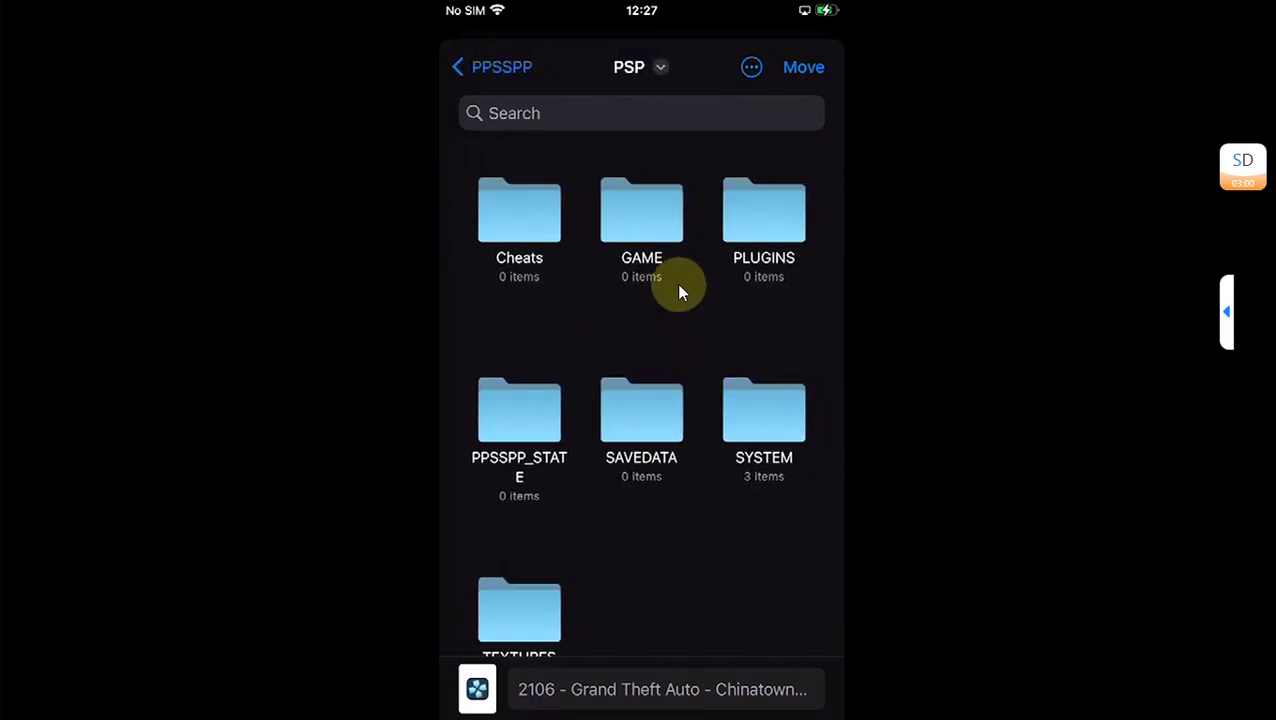
left_click(643, 215)
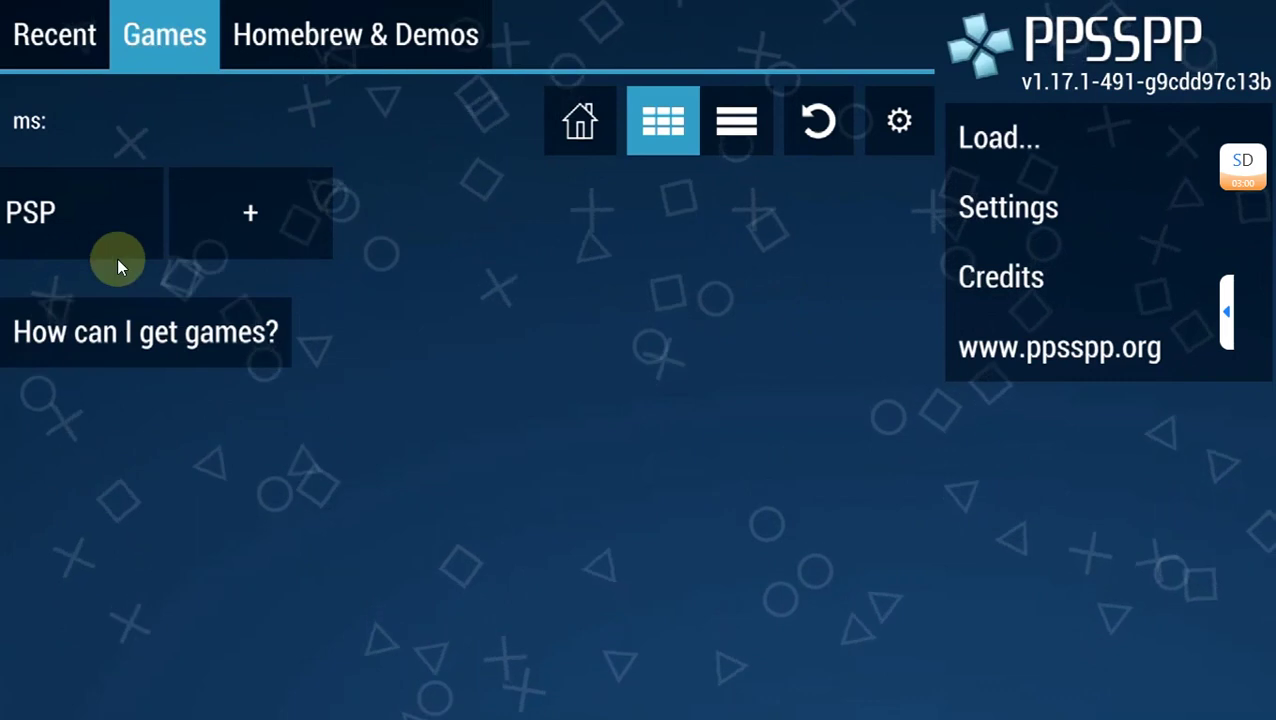
left_click(52, 238)
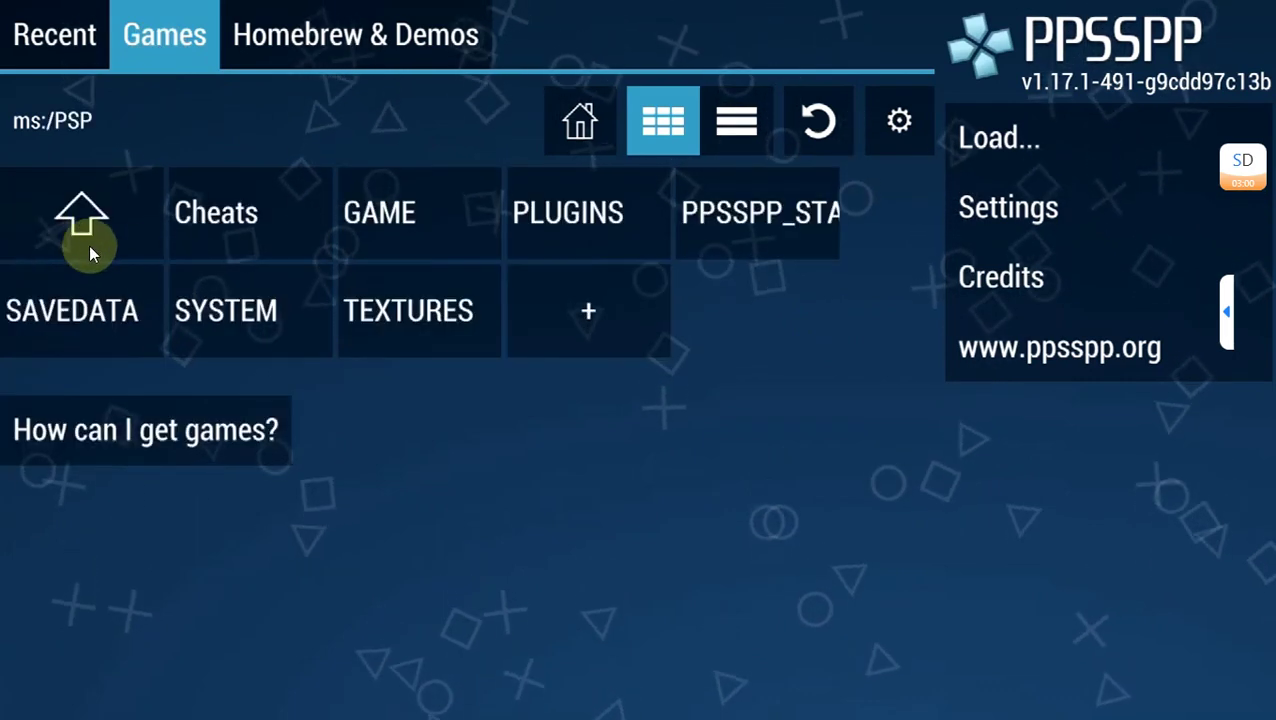
left_click(411, 255)
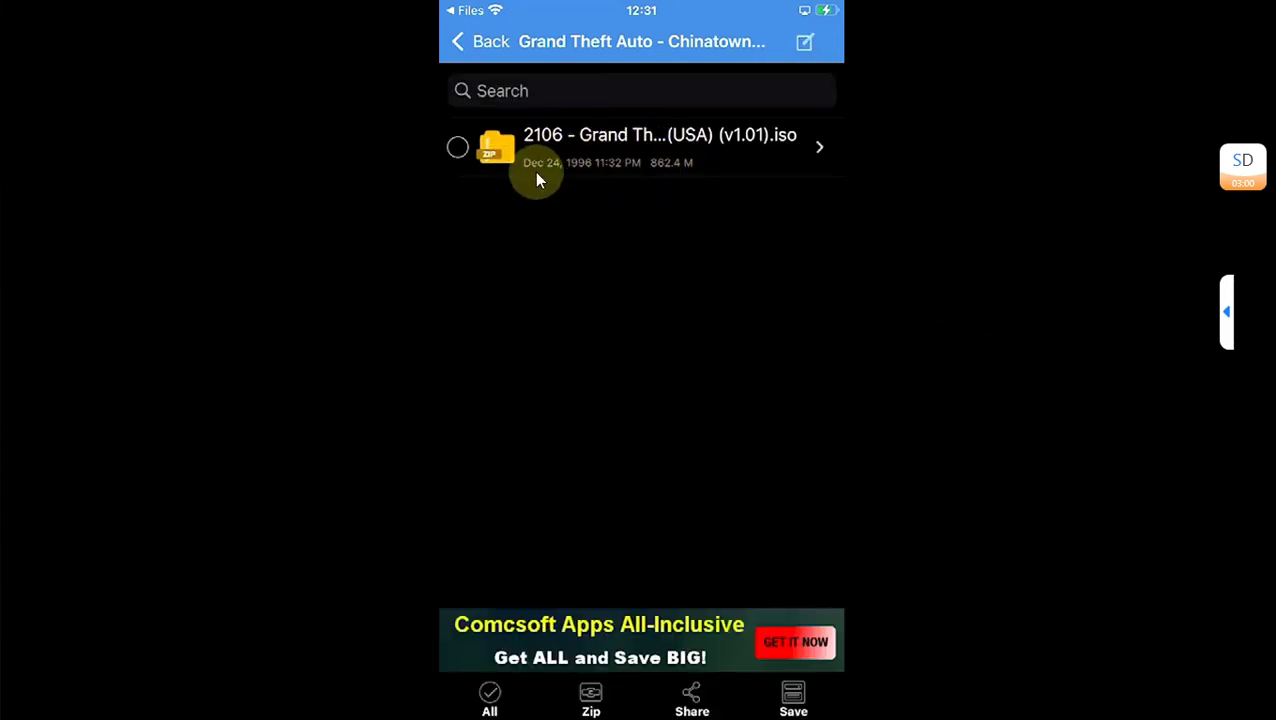
Step: Share the extracted 2106 - Grand Theft Auto ISO from iZip and save it to Files in PPSSPP's PSP/GAME folder
left_click(490, 190)
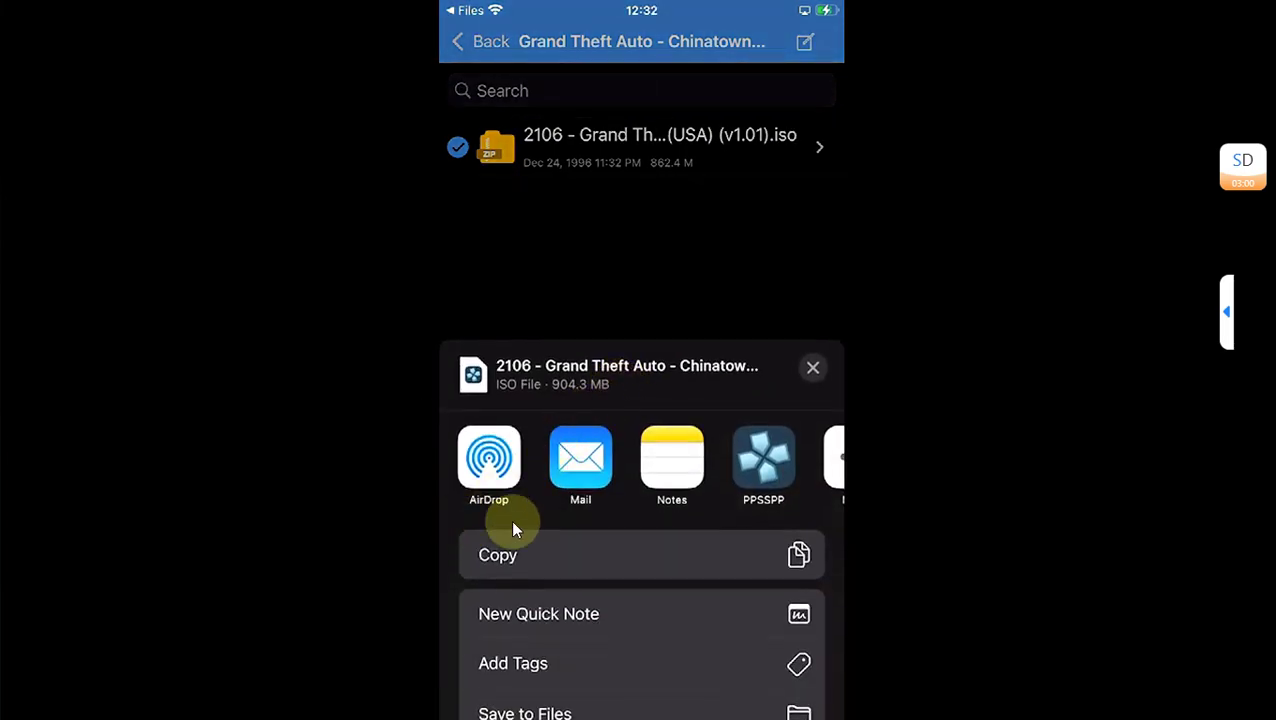
scroll(513, 528, "down", 5)
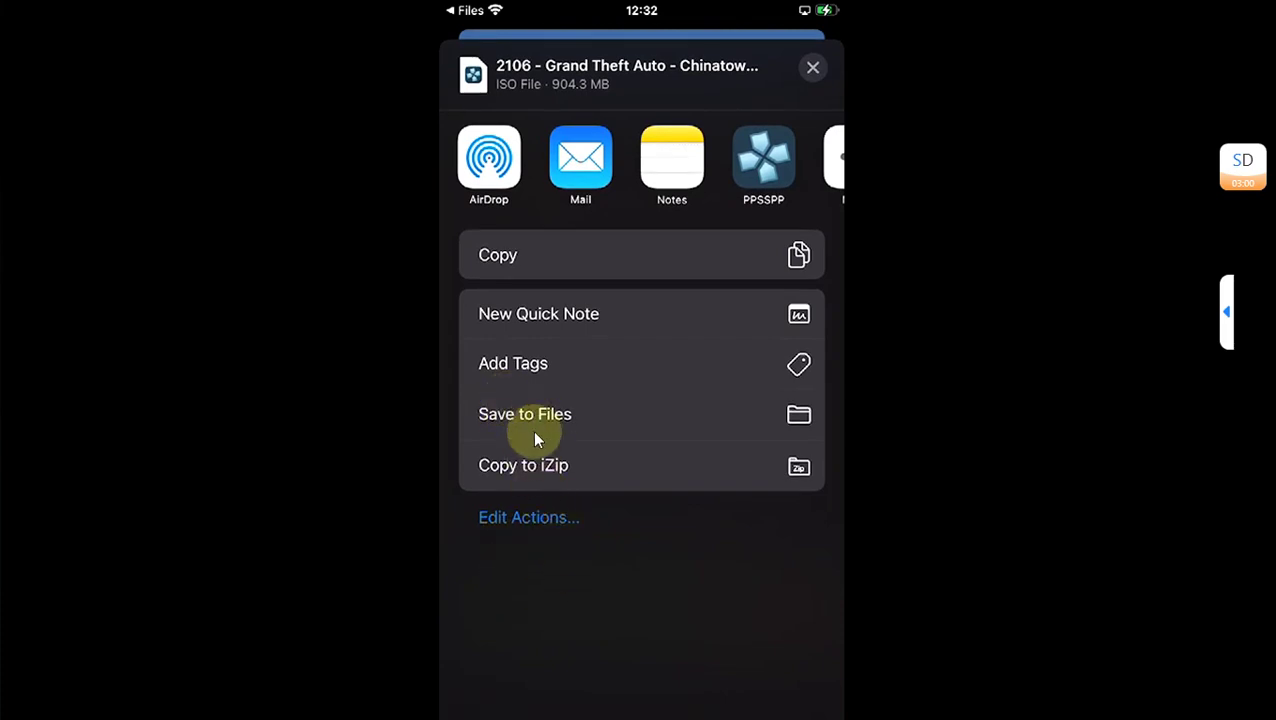
left_click(640, 424)
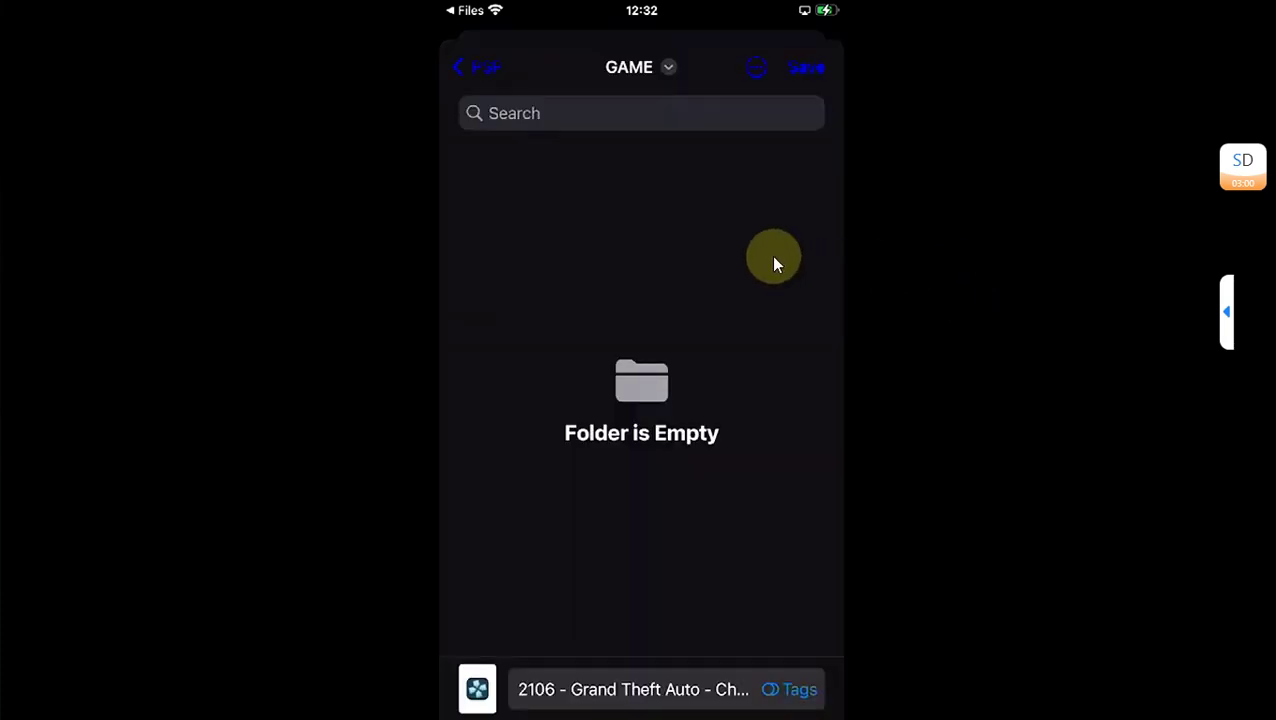
scroll(773, 262, "left", 3)
scroll(740, 228, "left", 3)
scroll(740, 228, "left", 3)
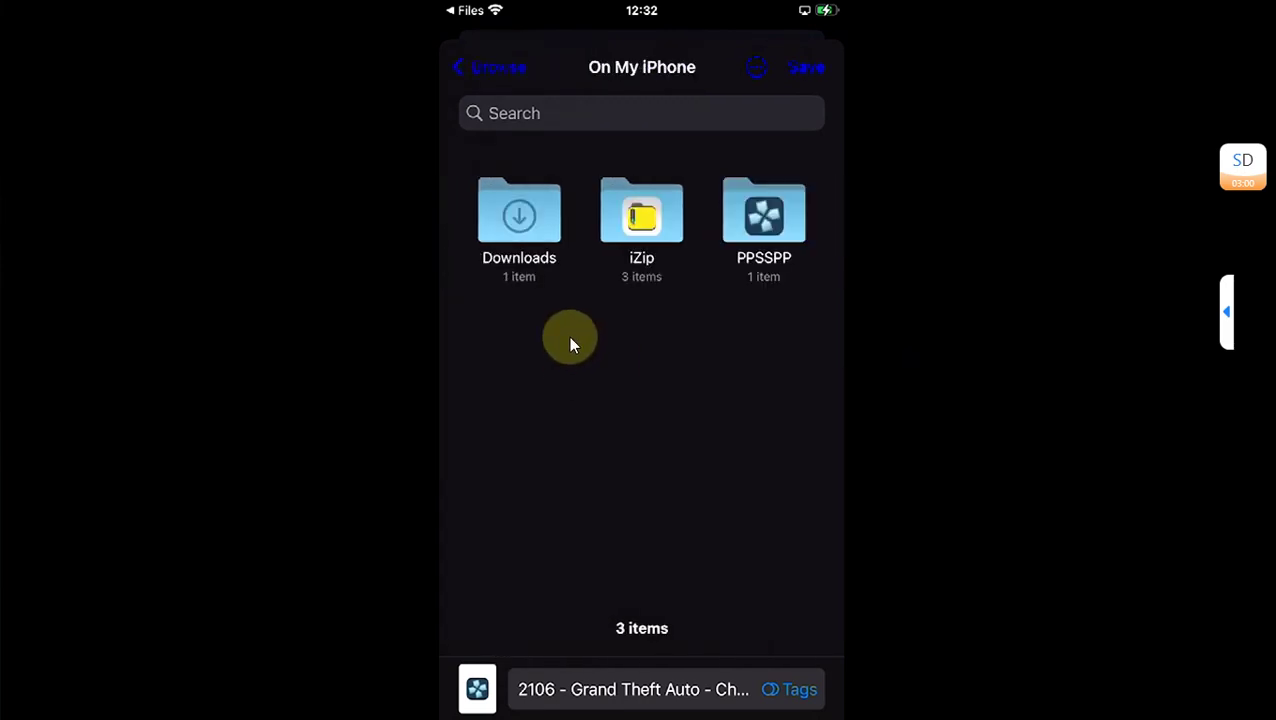
left_click(508, 233)
scroll(534, 316, "left", 3)
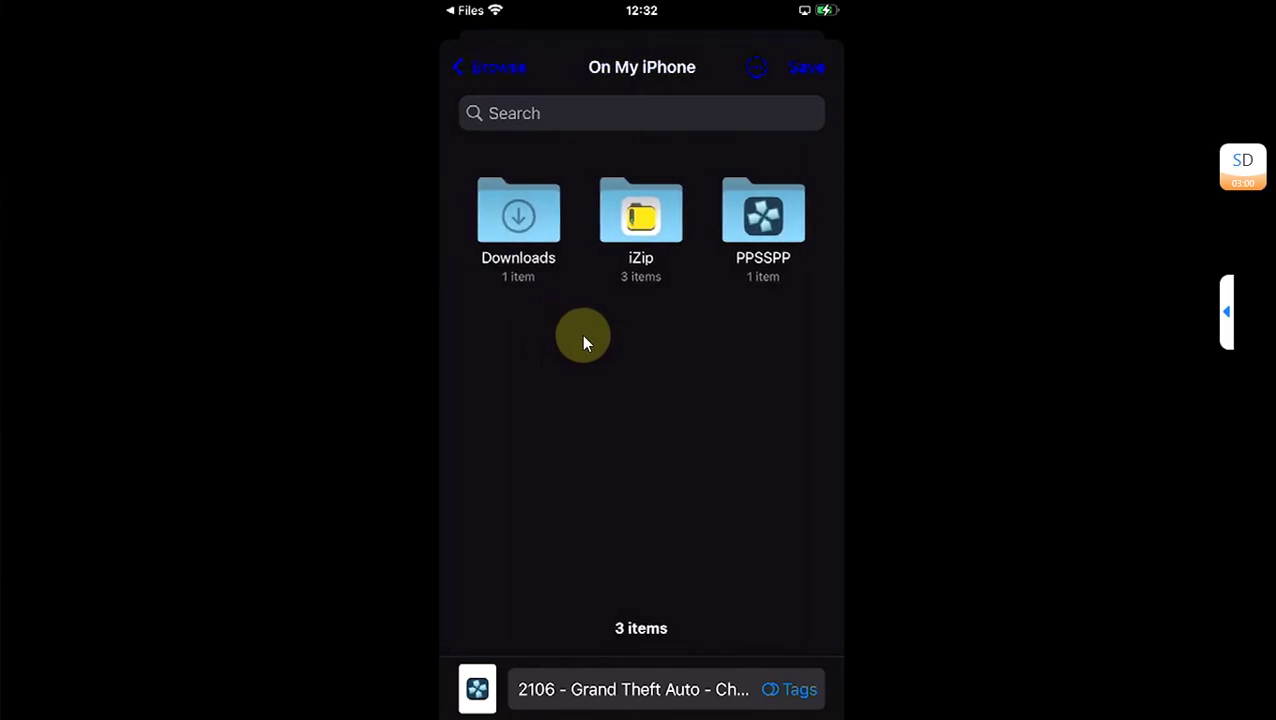
left_click(763, 268)
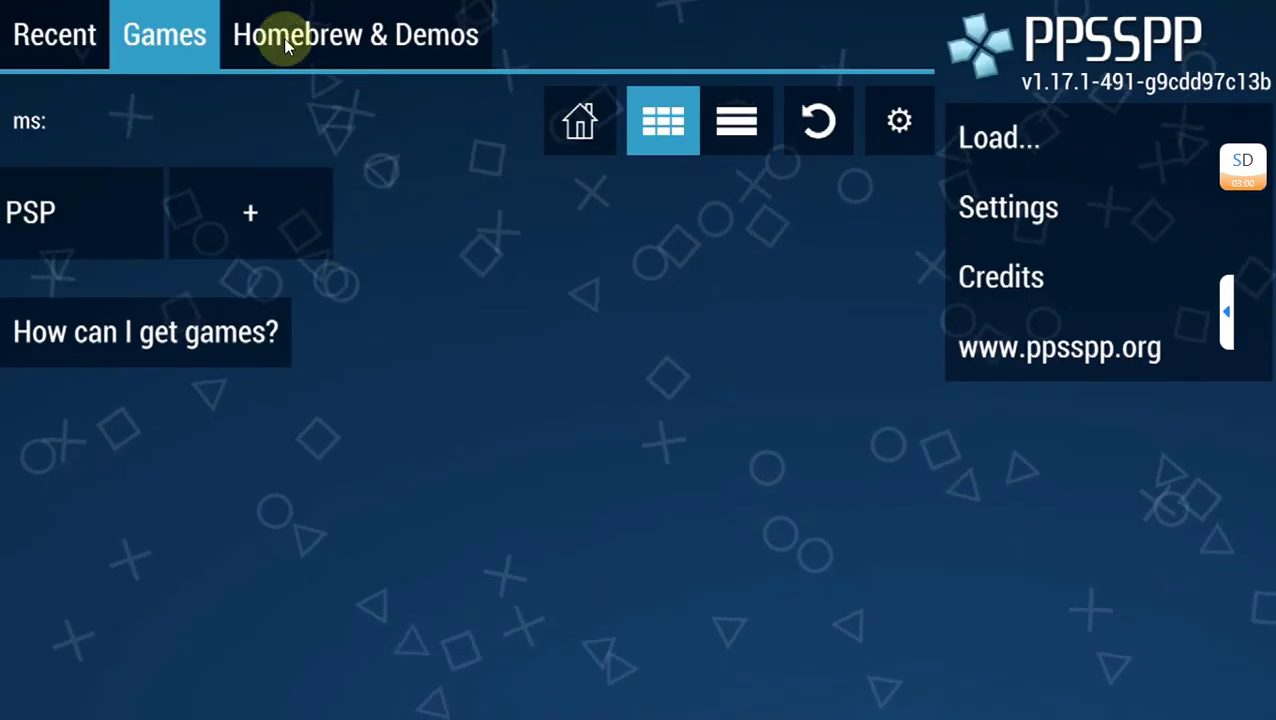
Step: Switch to PPSSPP and browse the games list to the PSP/GAME folder
left_click(70, 231)
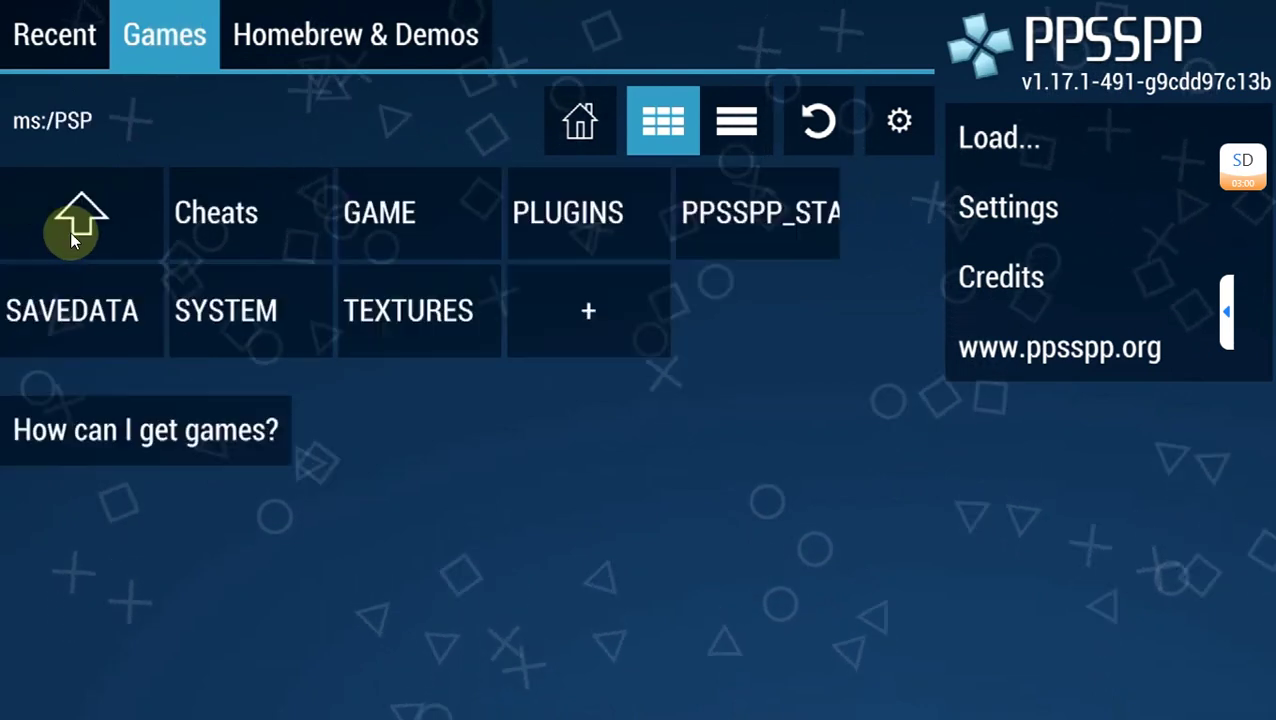
left_click(428, 245)
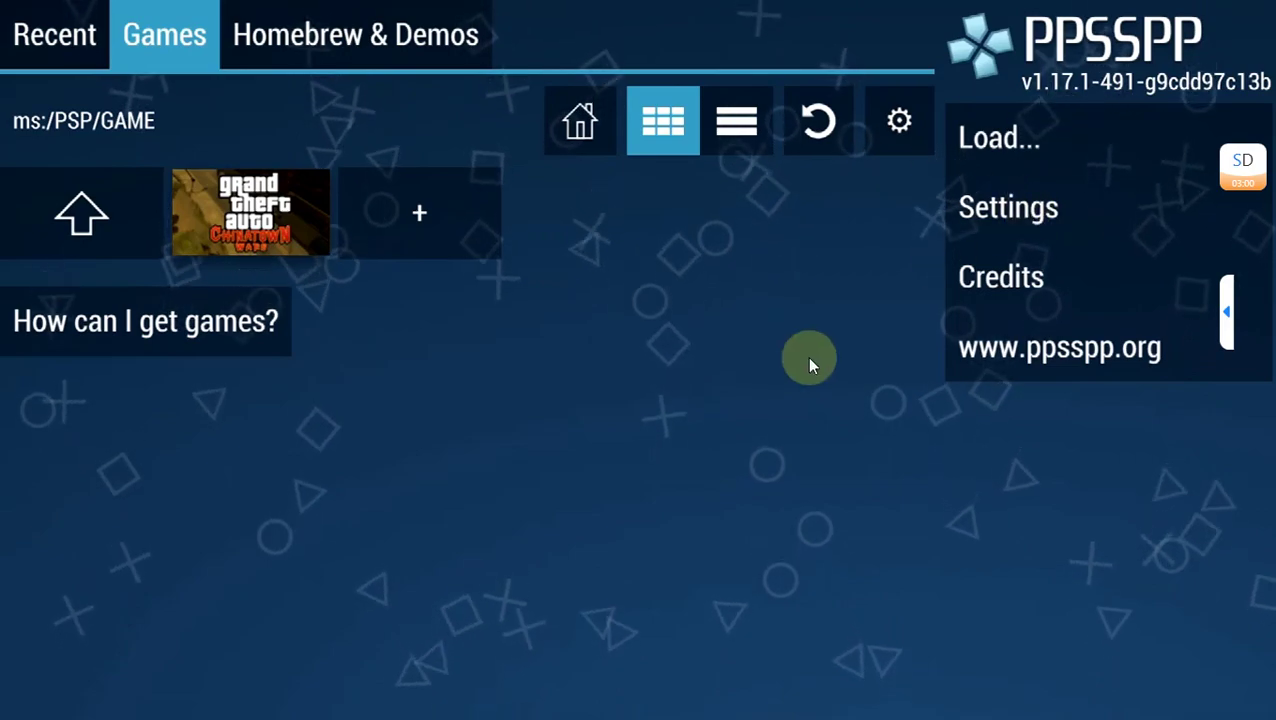
Step: Examine the emulator's Graphics, Controls, Audio and Tools settings, and return to the games list
key("Down")
key("Return")
scroll(805, 365, "down", 10)
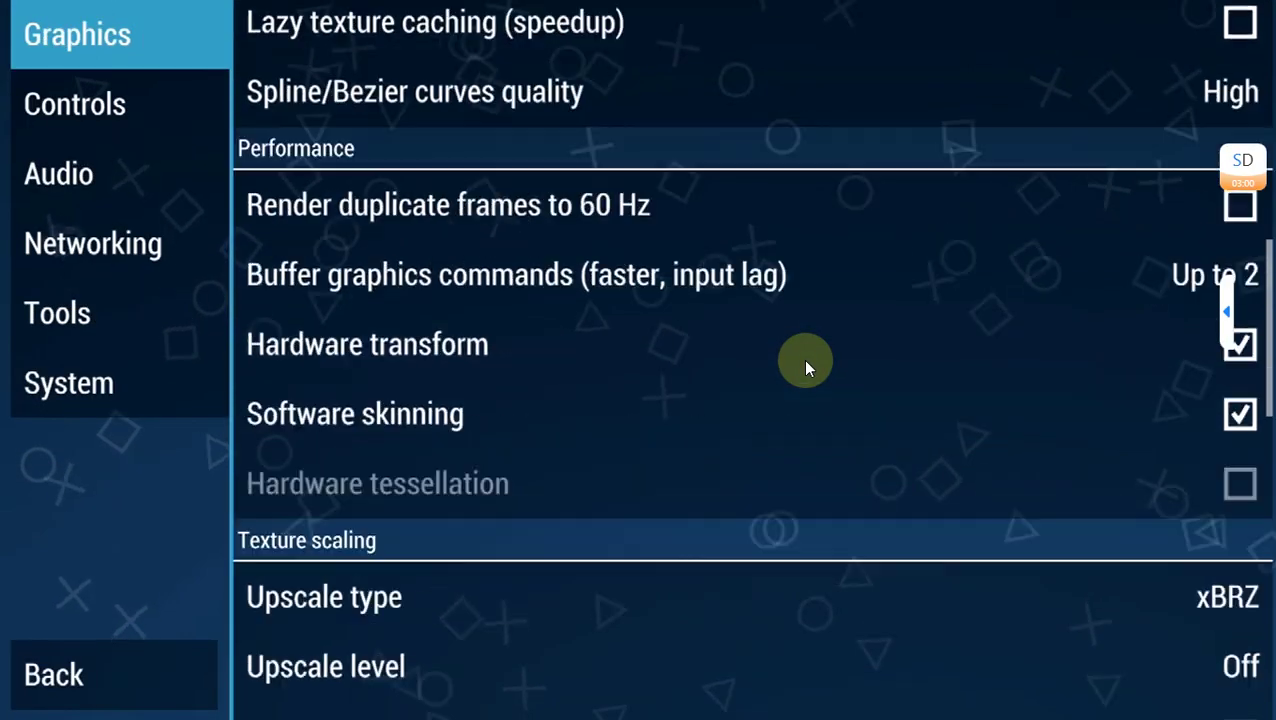
scroll(805, 368, "down", 5)
scroll(805, 368, "down", 1)
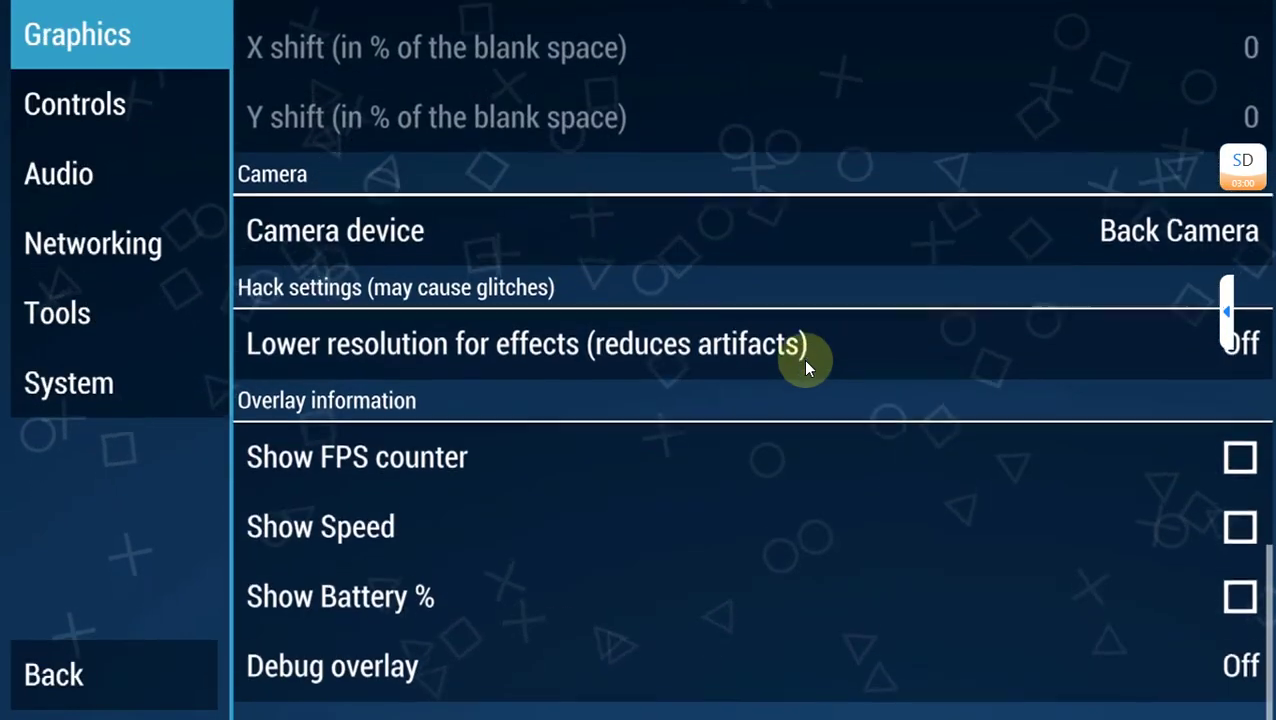
scroll(805, 368, "up", 12)
scroll(806, 367, "up", 8)
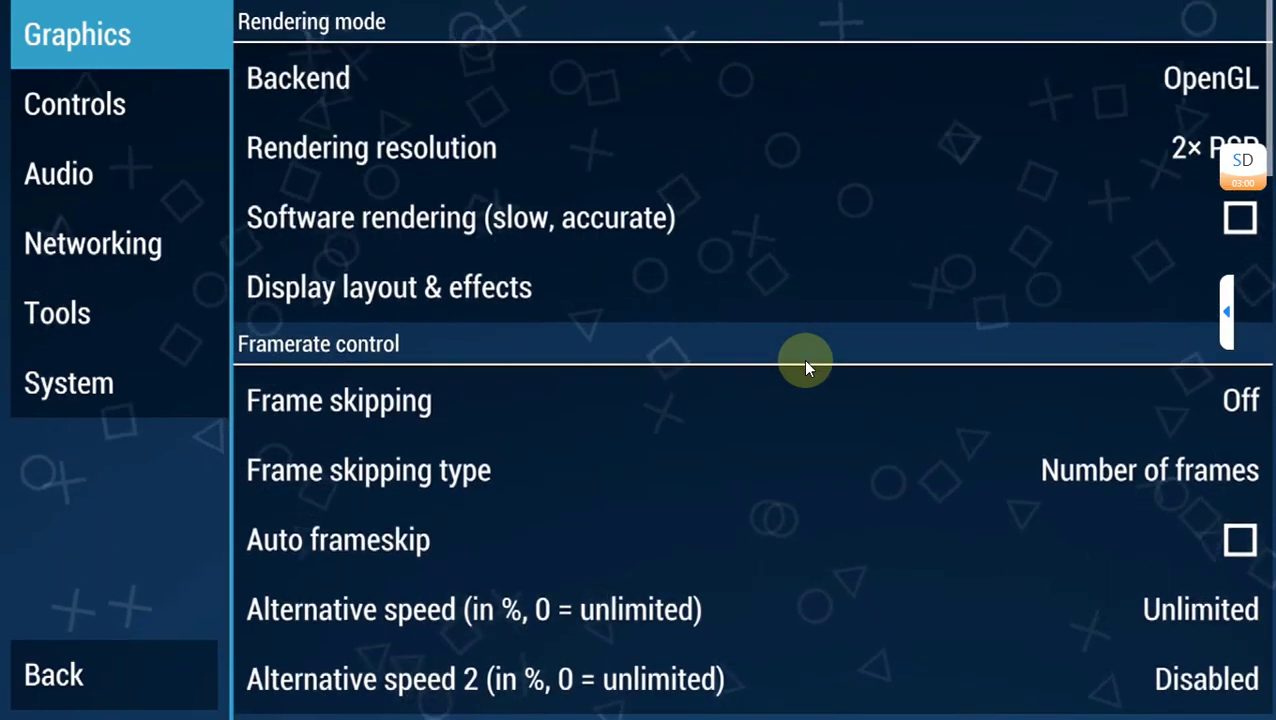
scroll(806, 367, "down", 3)
scroll(806, 368, "down", 3)
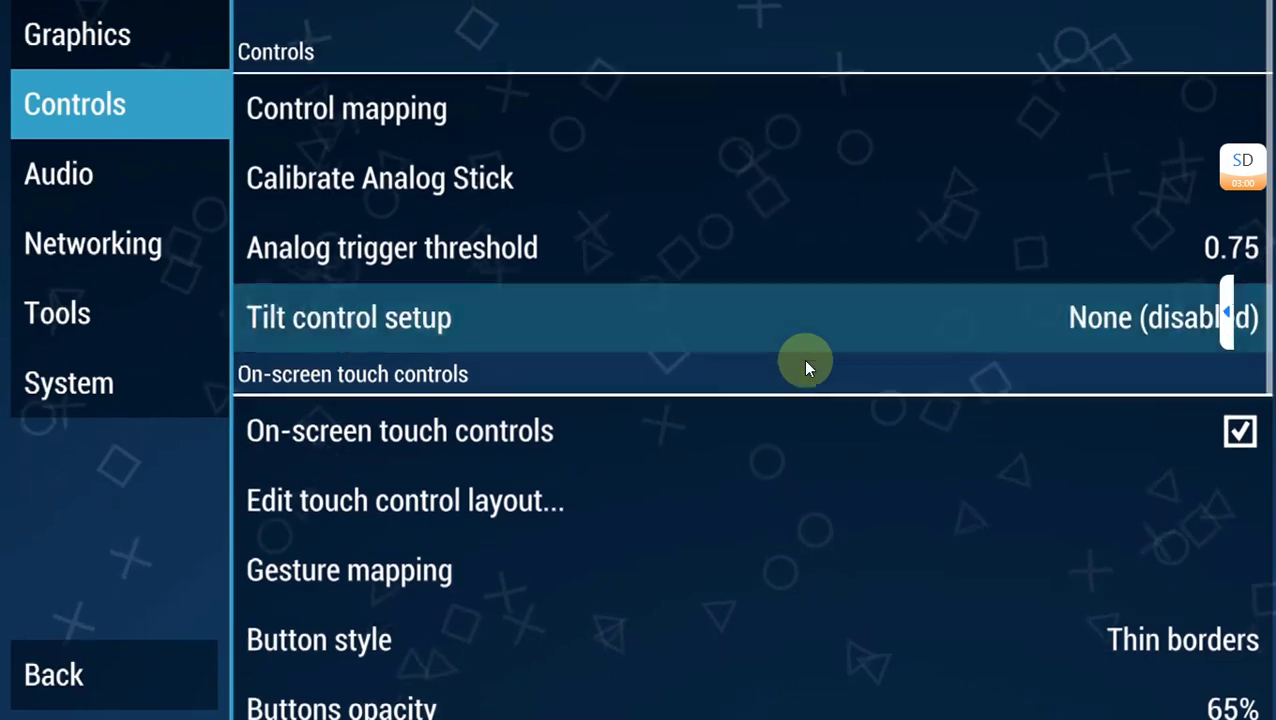
scroll(806, 368, "down", 5)
scroll(806, 368, "down", 5)
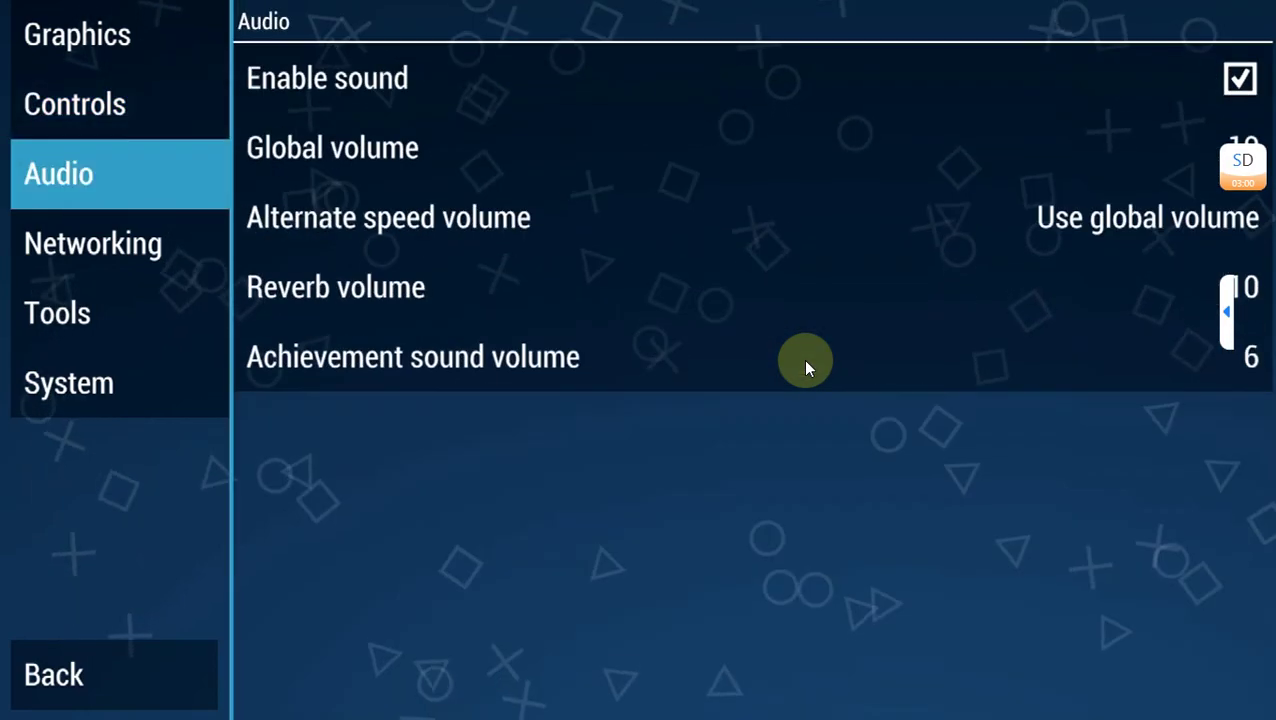
scroll(806, 368, "down", 10)
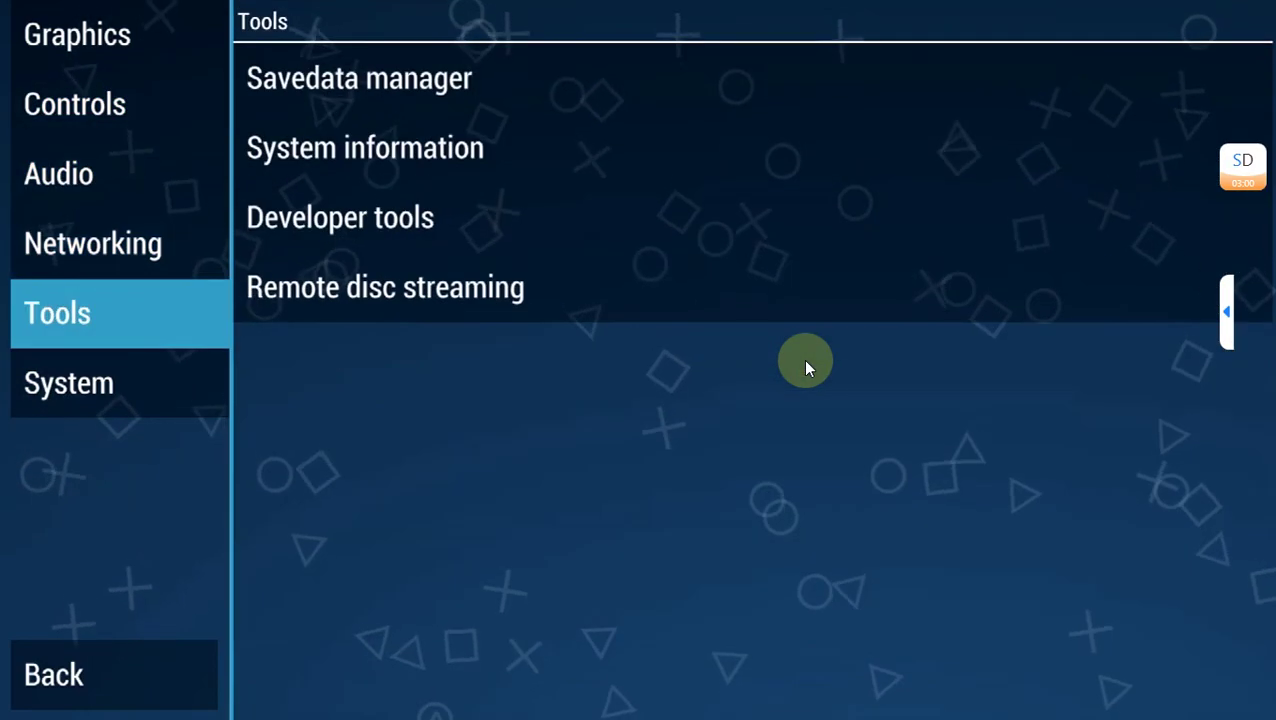
key("Escape")
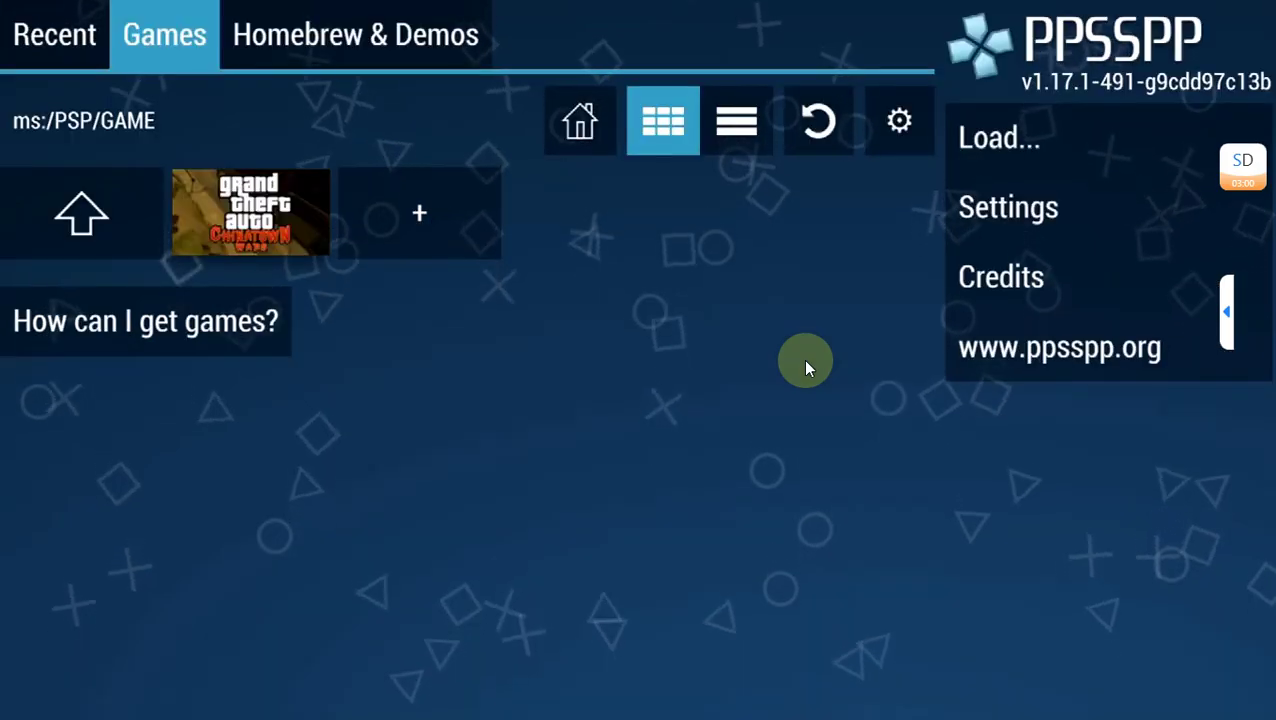